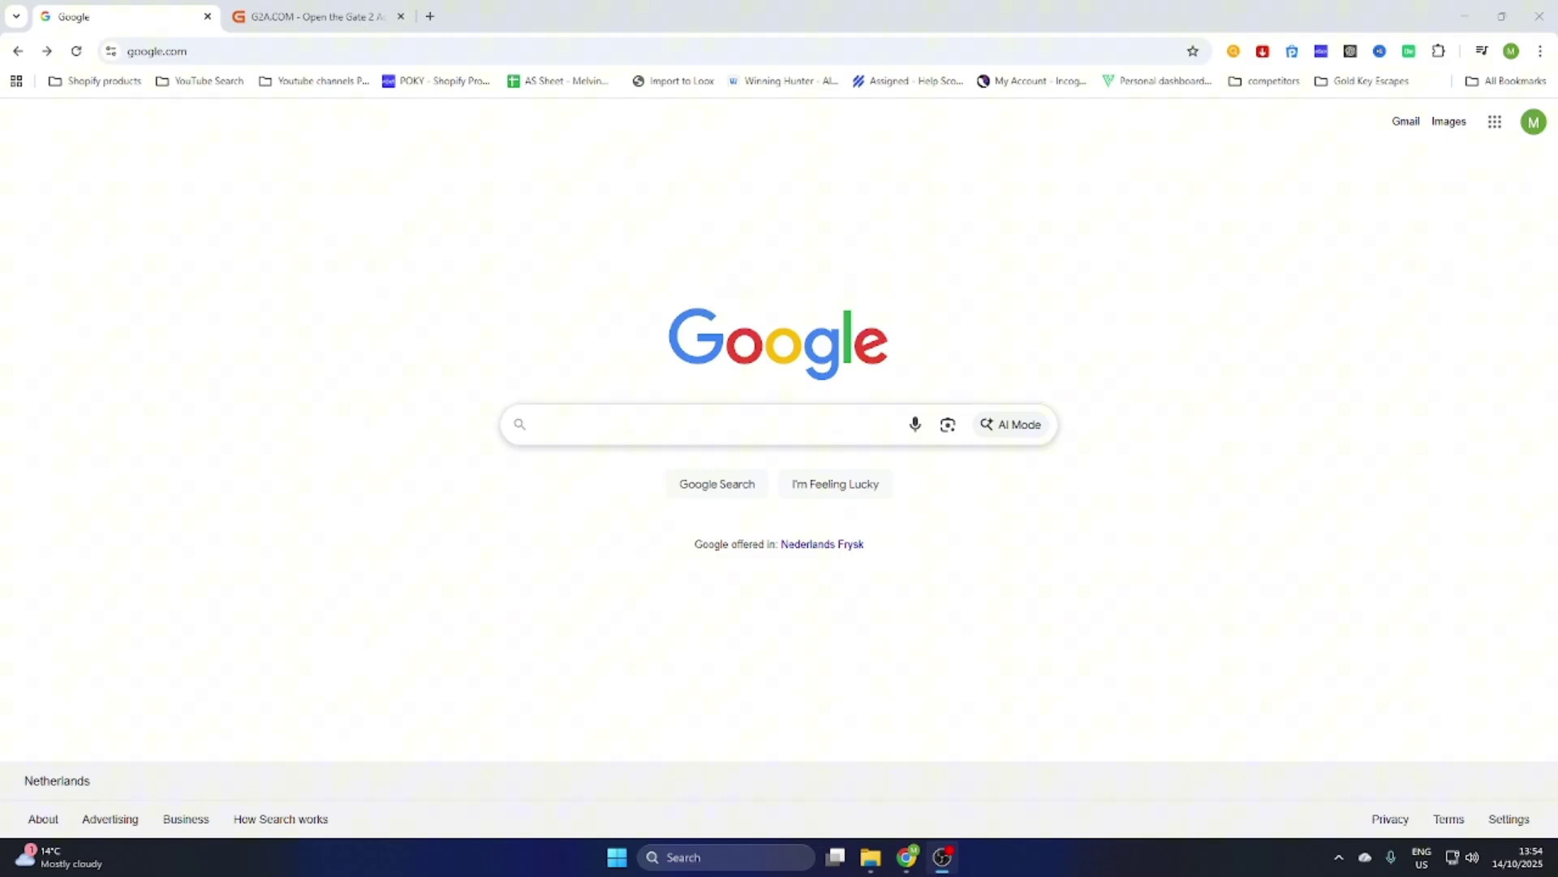
Step: Find Steam via Google, then open the Digimon Story Time Stranger store page showing 69.99€
{"action": "left_click", "coordinate": [701, 423]}
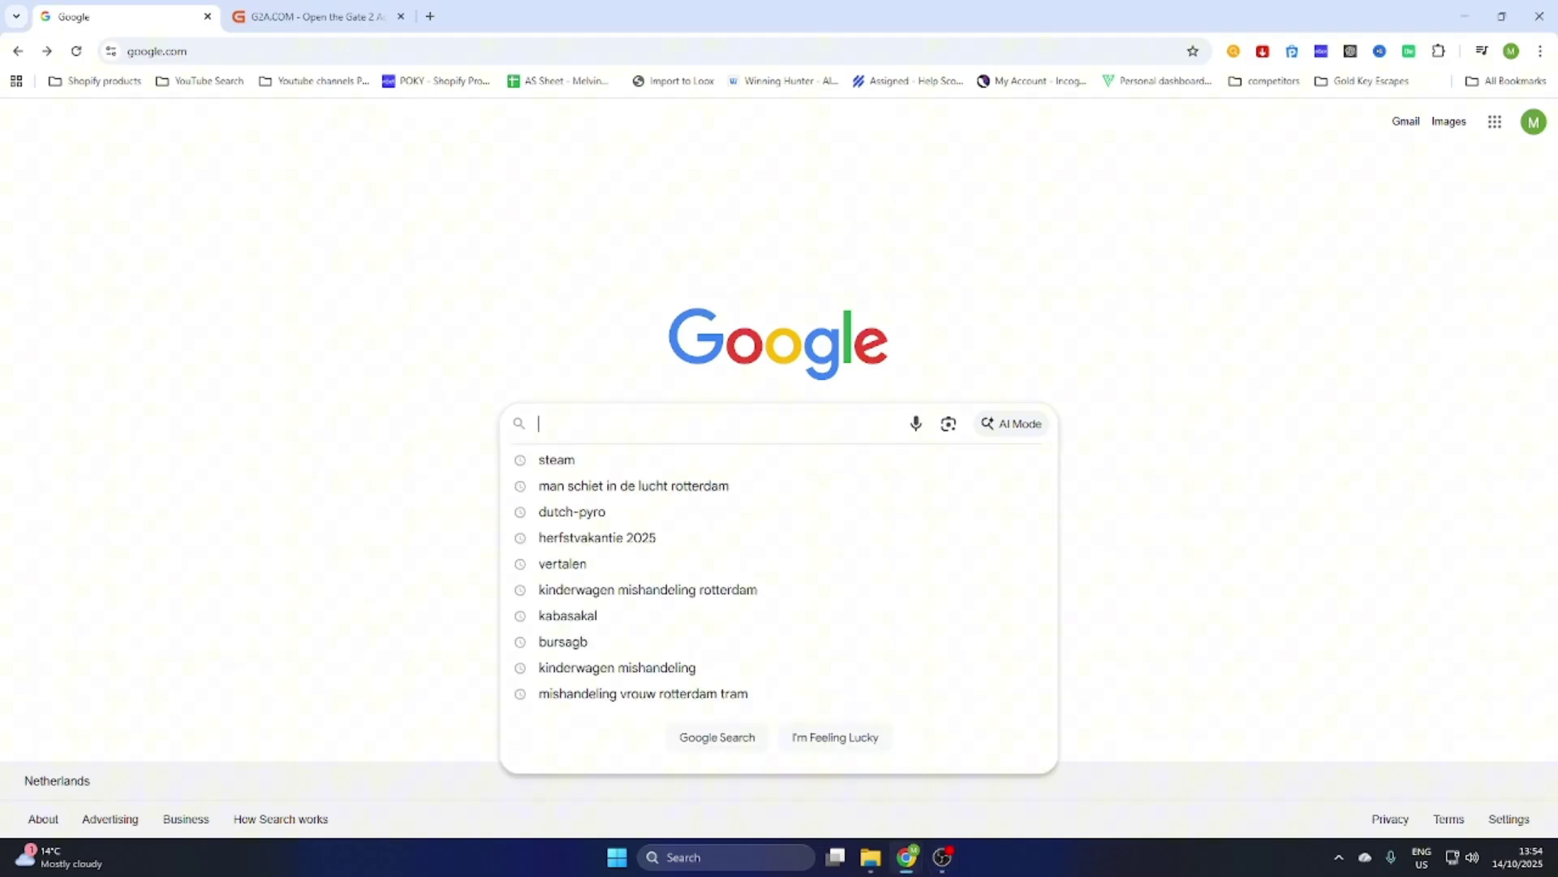
{"action": "left_click", "coordinate": [557, 459]}
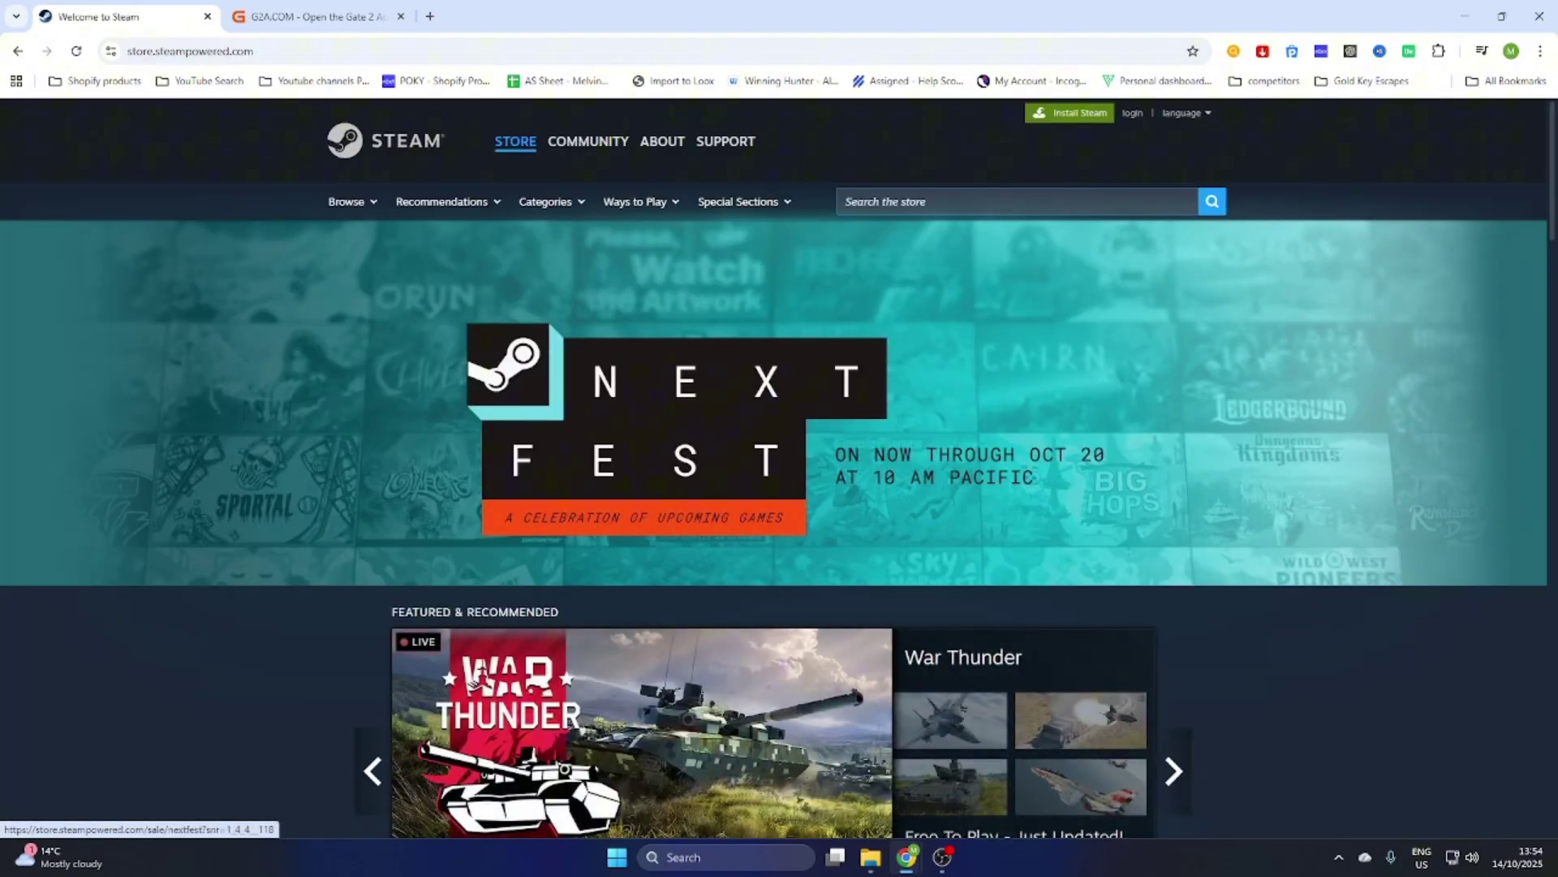
{"action": "left_click", "coordinate": [1010, 201]}
{"action": "type", "text": "Digimon Story: Time Stranger"}
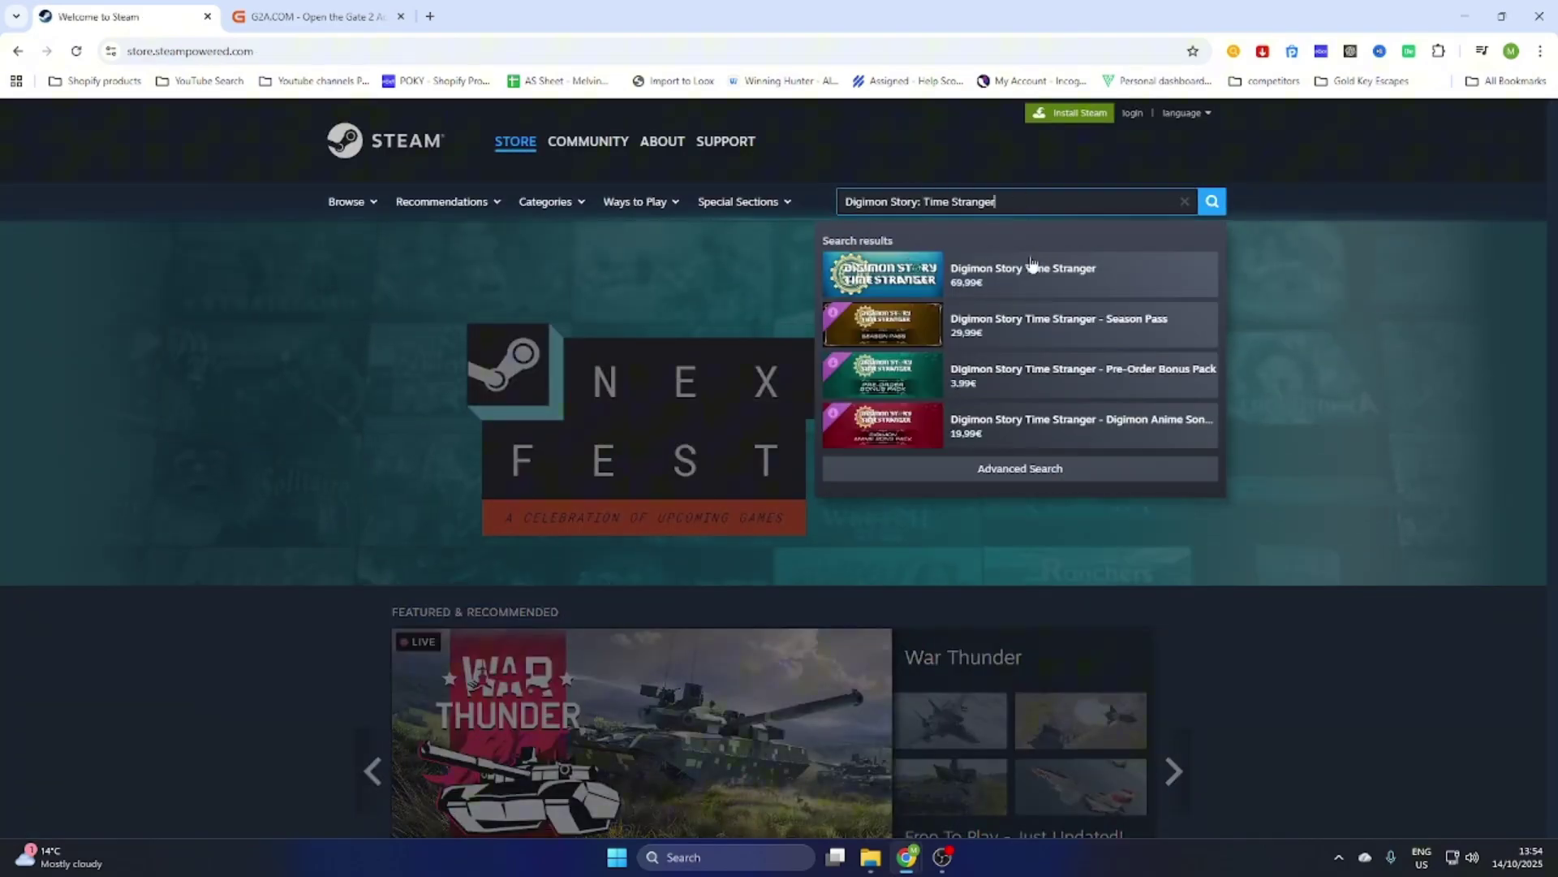
{"action": "left_click", "coordinate": [1034, 268]}
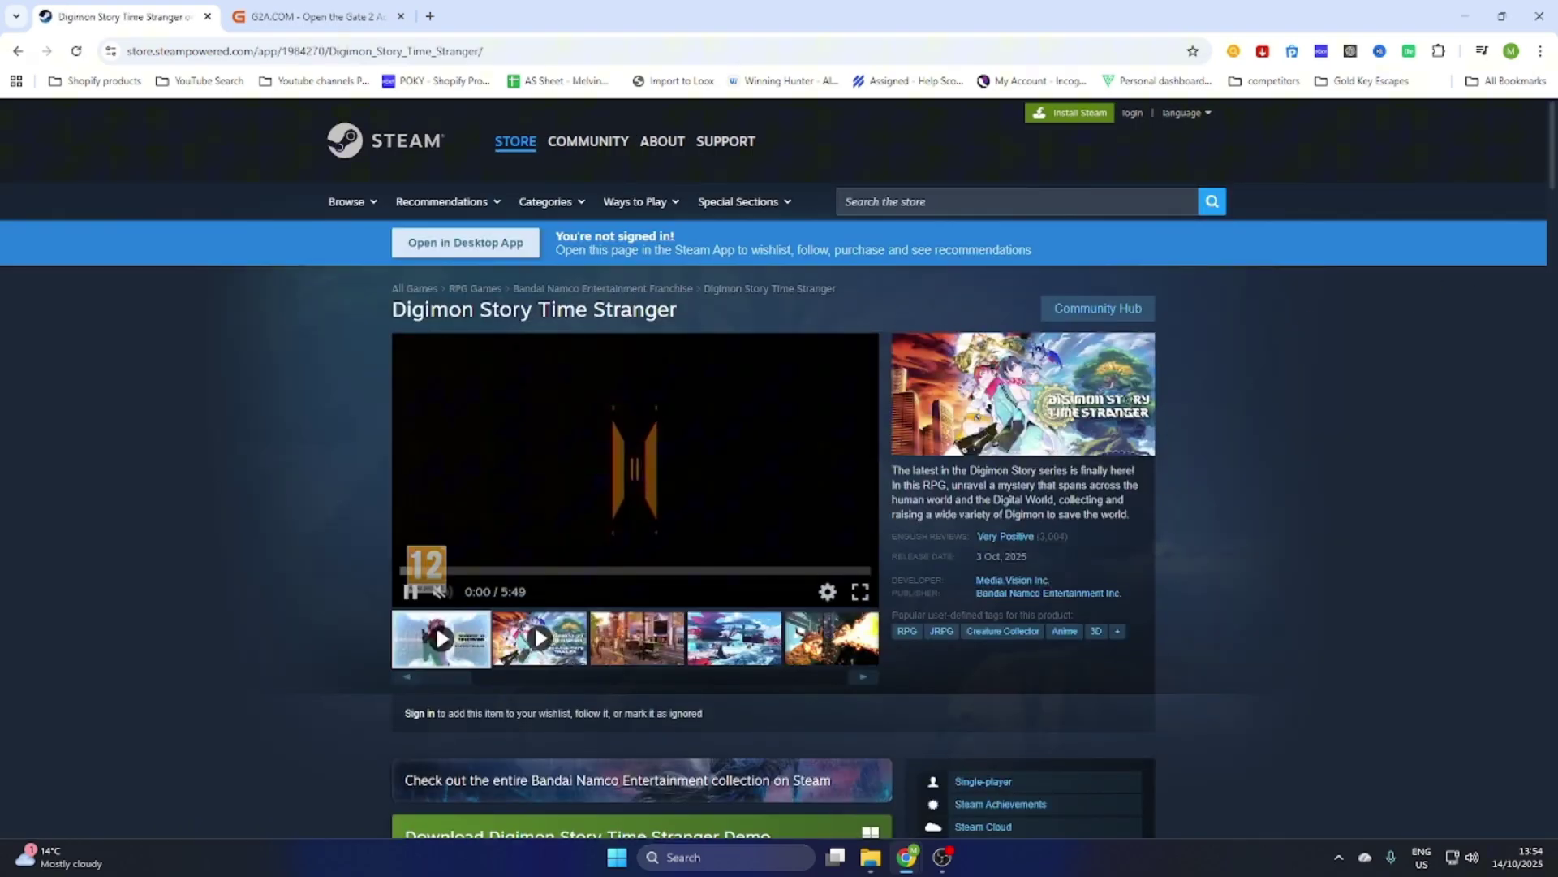
{"action": "scroll", "coordinate": [1283, 315], "scroll_direction": "down", "scroll_amount": 1}
{"action": "scroll", "coordinate": [1490, 256], "scroll_direction": "down", "scroll_amount": 5}
{"action": "scroll", "coordinate": [1490, 256], "scroll_direction": "down", "scroll_amount": 1}
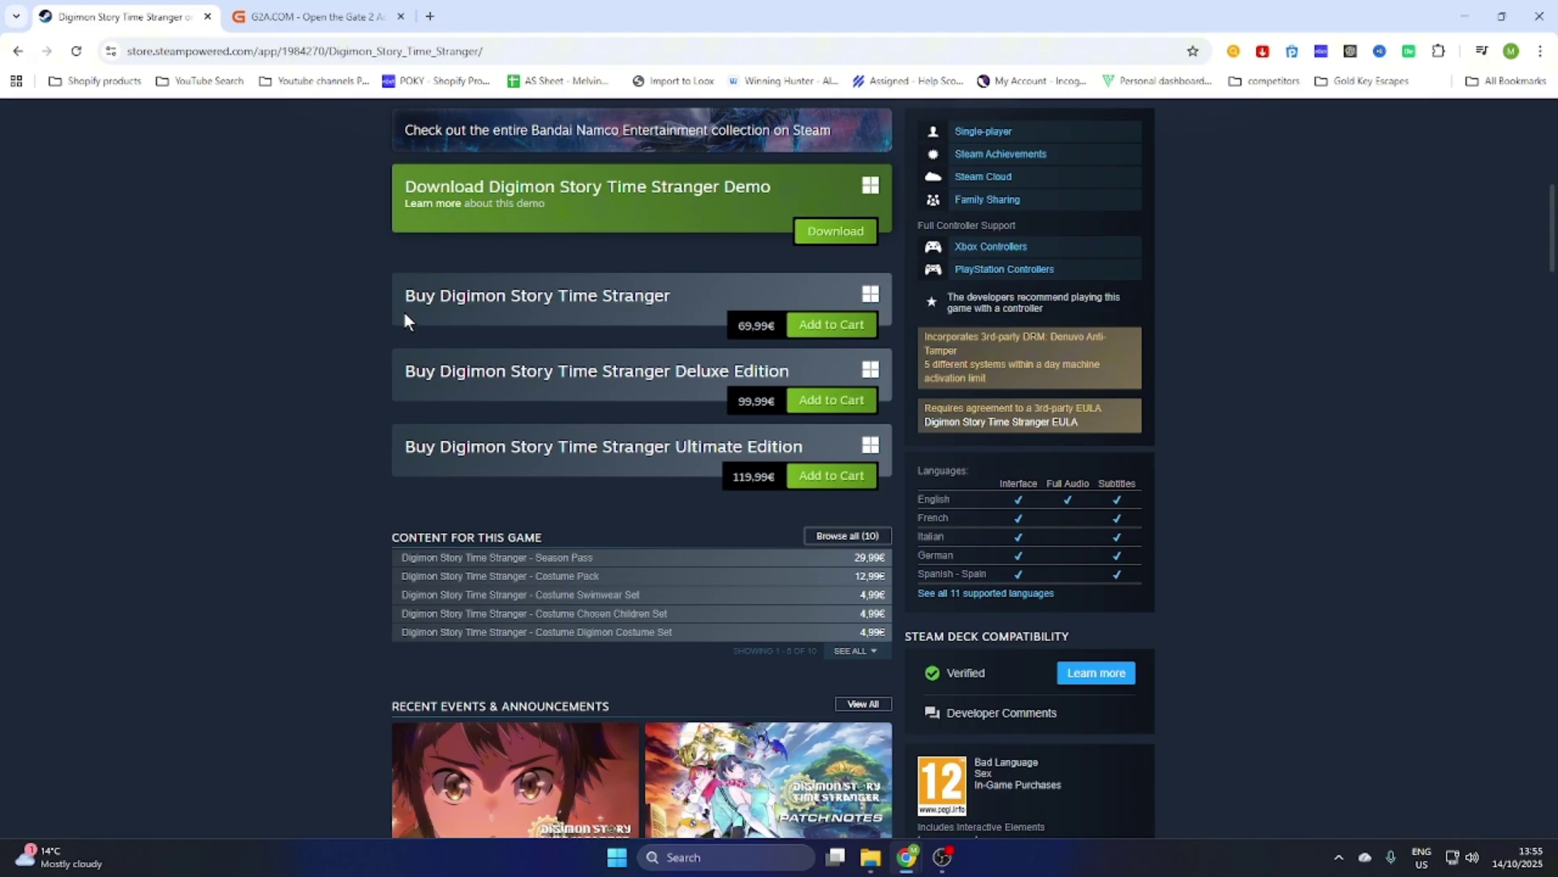
Step: On G2A, search 'Digimon Story: Time Stranger', filter to Games, and sort by lowest price first
{"action": "left_click", "coordinate": [296, 21]}
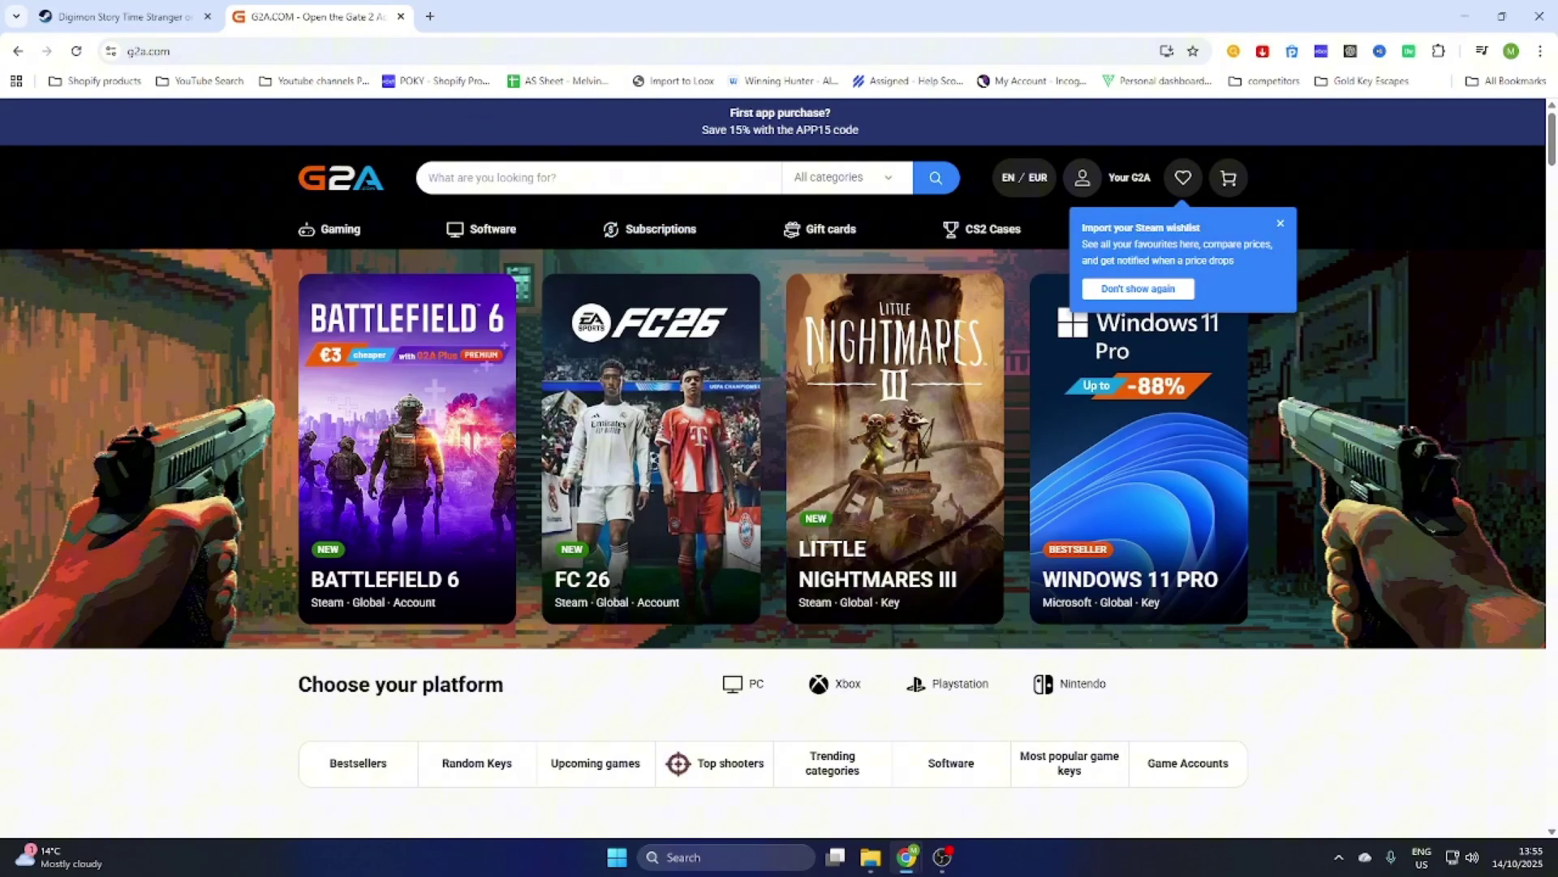
{"action": "left_click", "coordinate": [572, 177]}
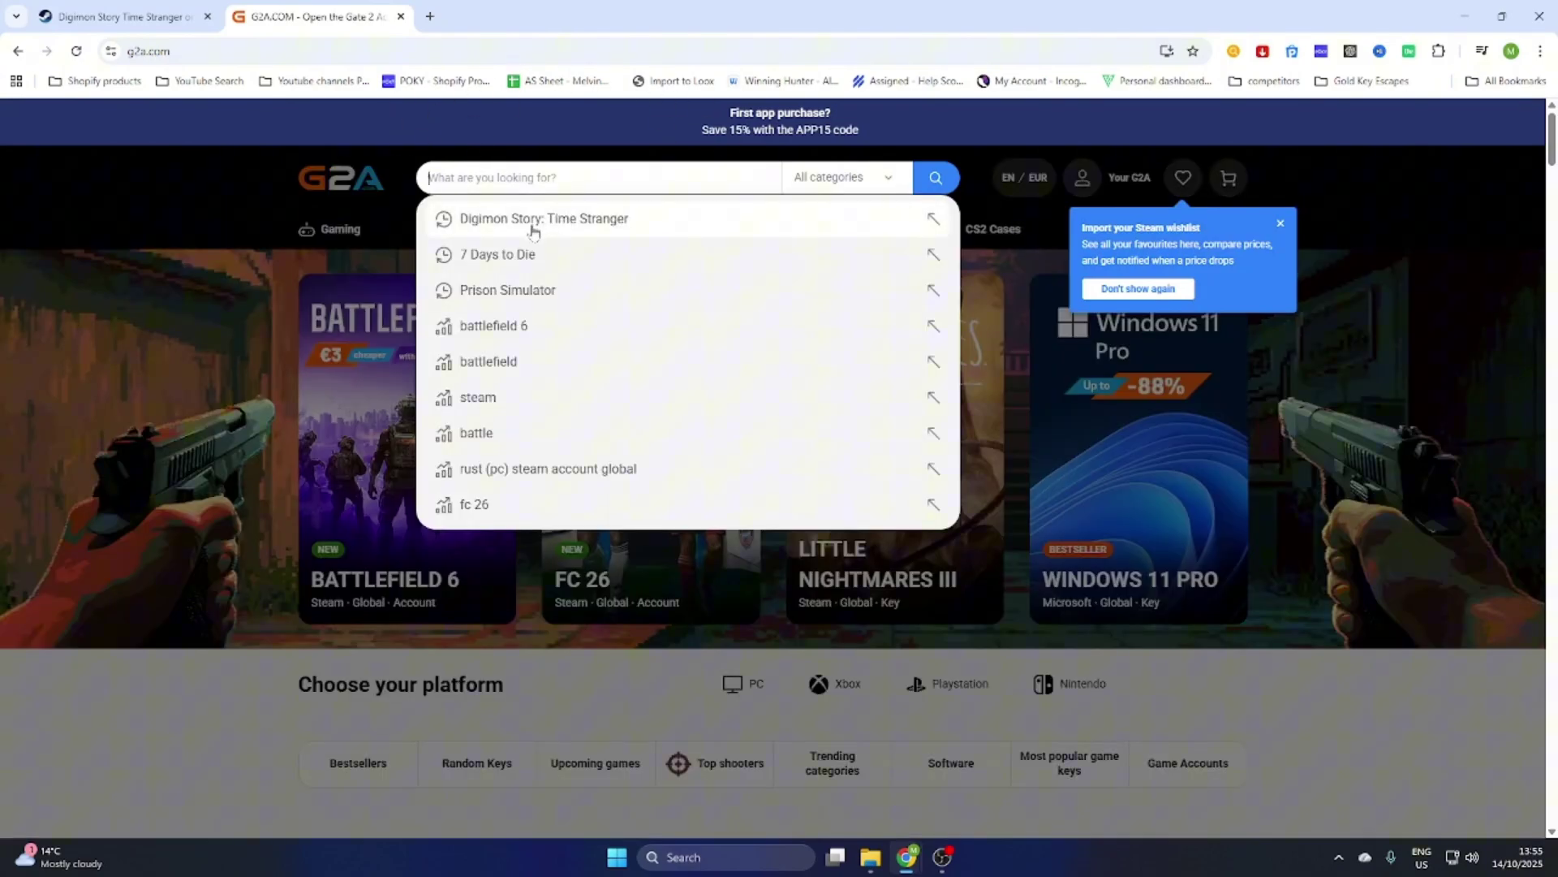
{"action": "left_click", "coordinate": [609, 217]}
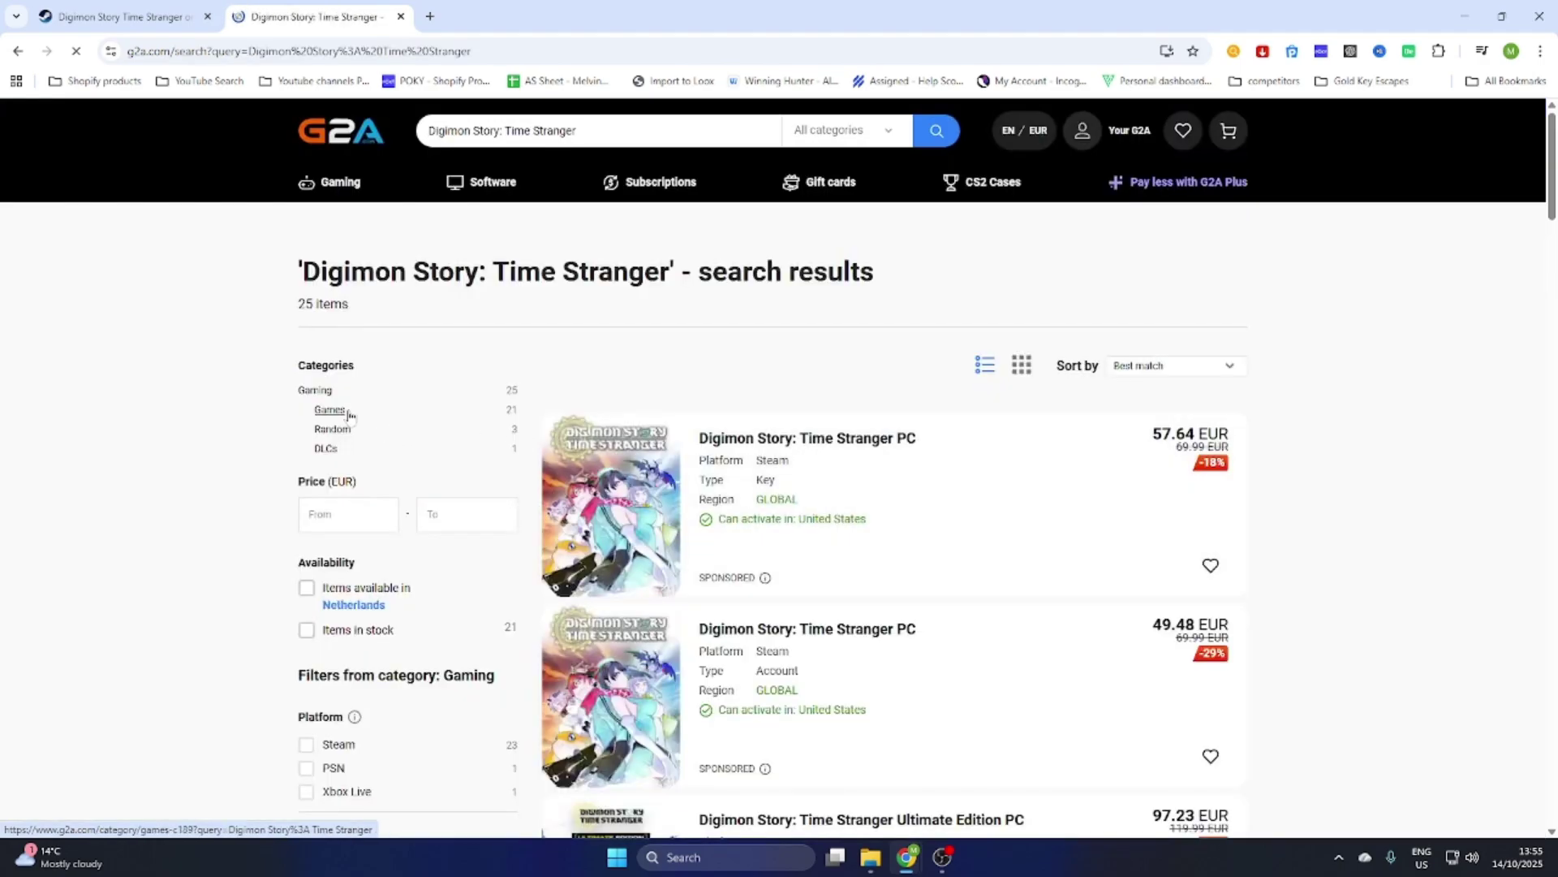
{"action": "left_click", "coordinate": [330, 410]}
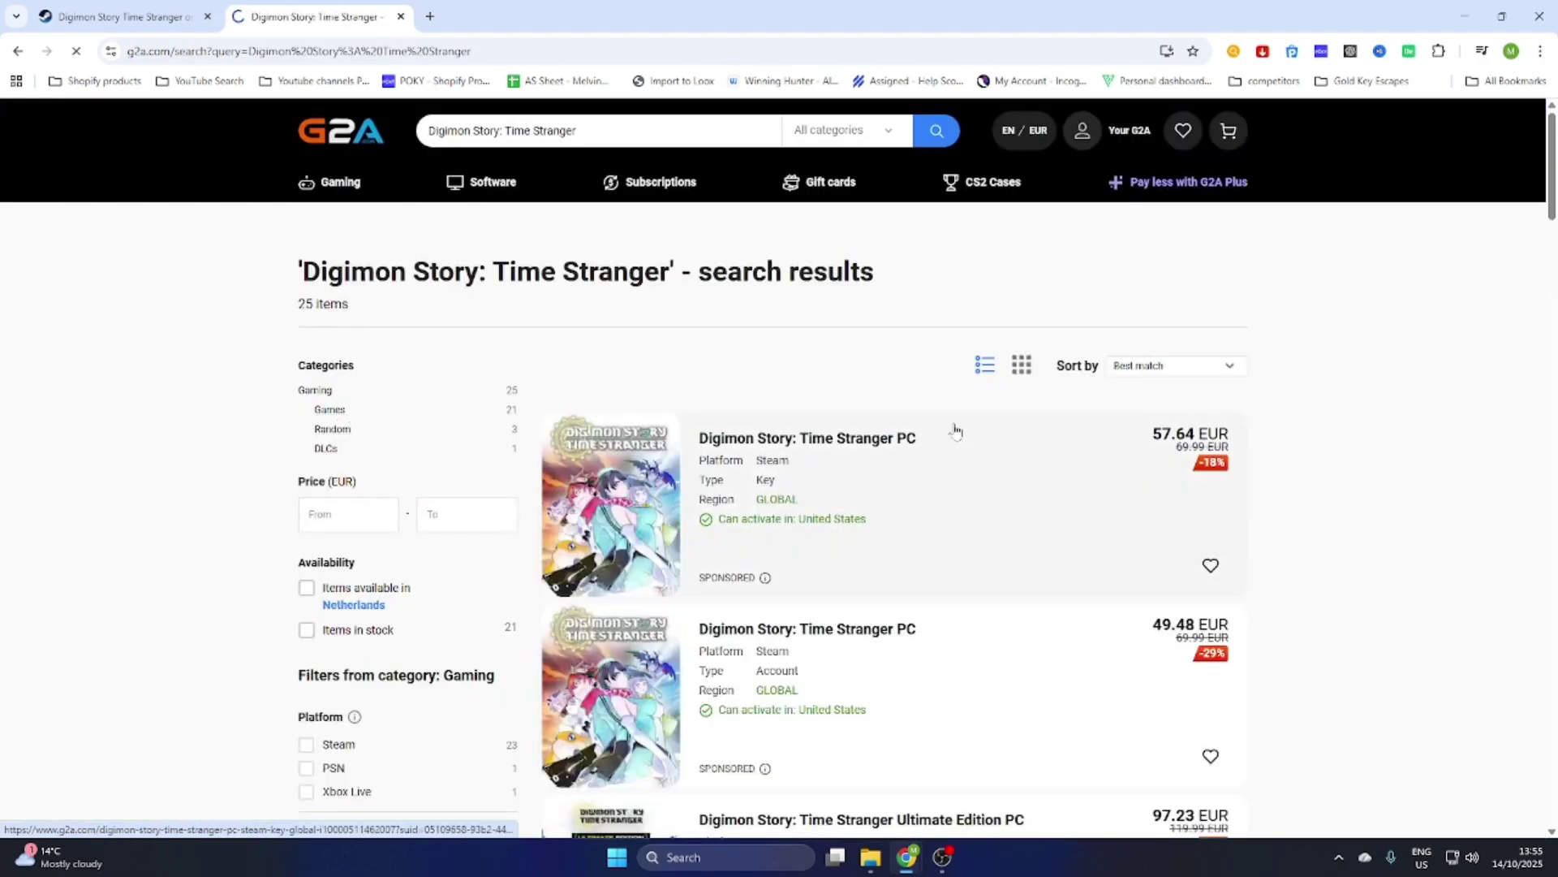
{"action": "left_click", "coordinate": [1176, 365]}
{"action": "left_click", "coordinate": [1156, 445]}
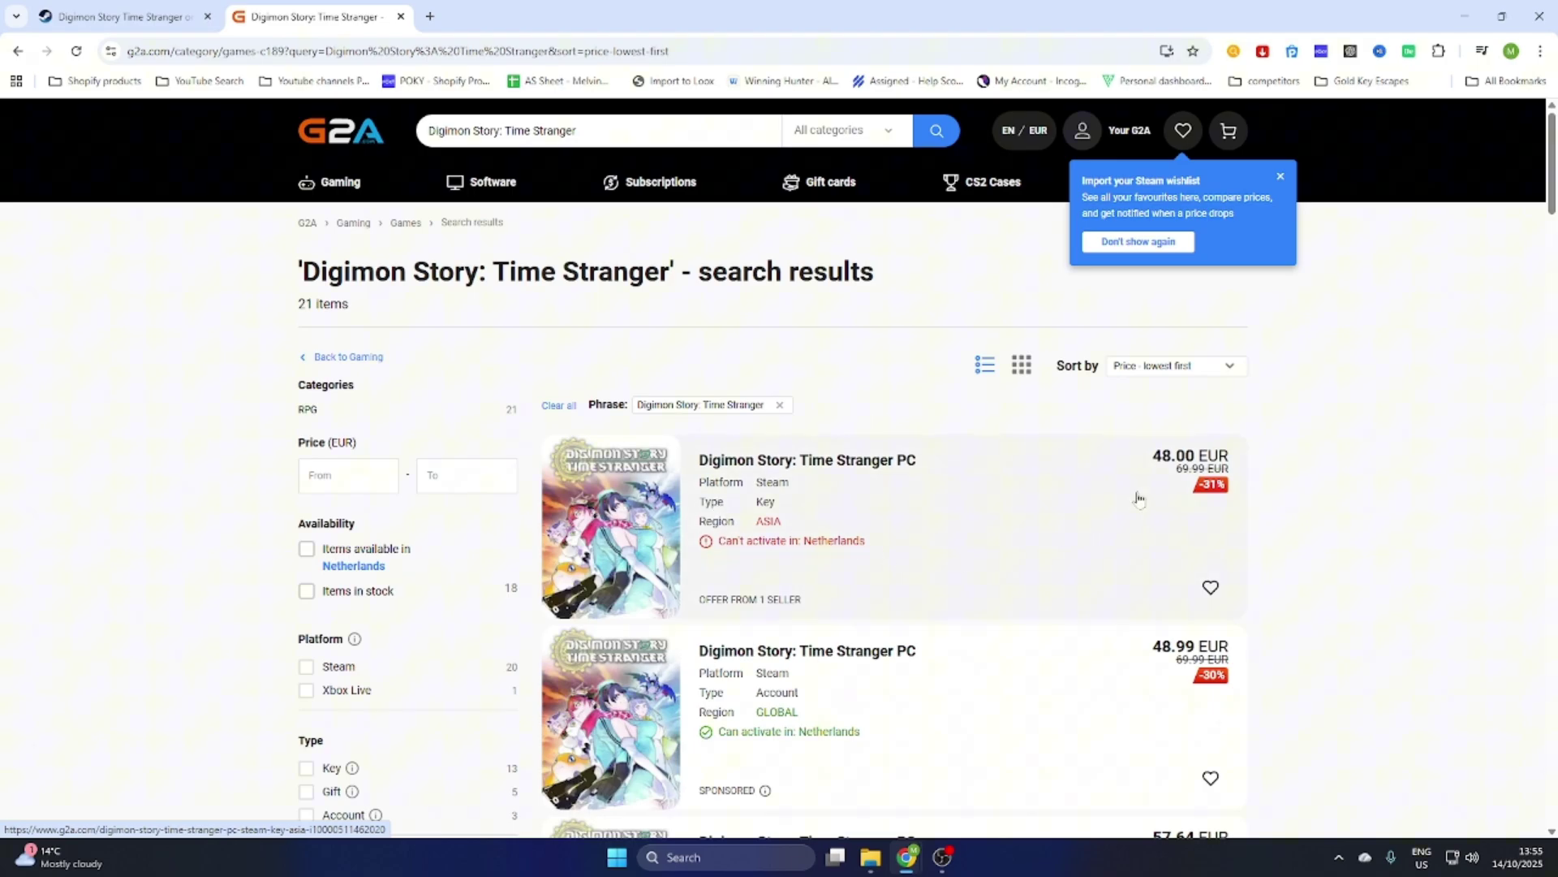
{"action": "left_click_drag", "start_coordinate": [1552, 179], "coordinate": [1552, 211]}
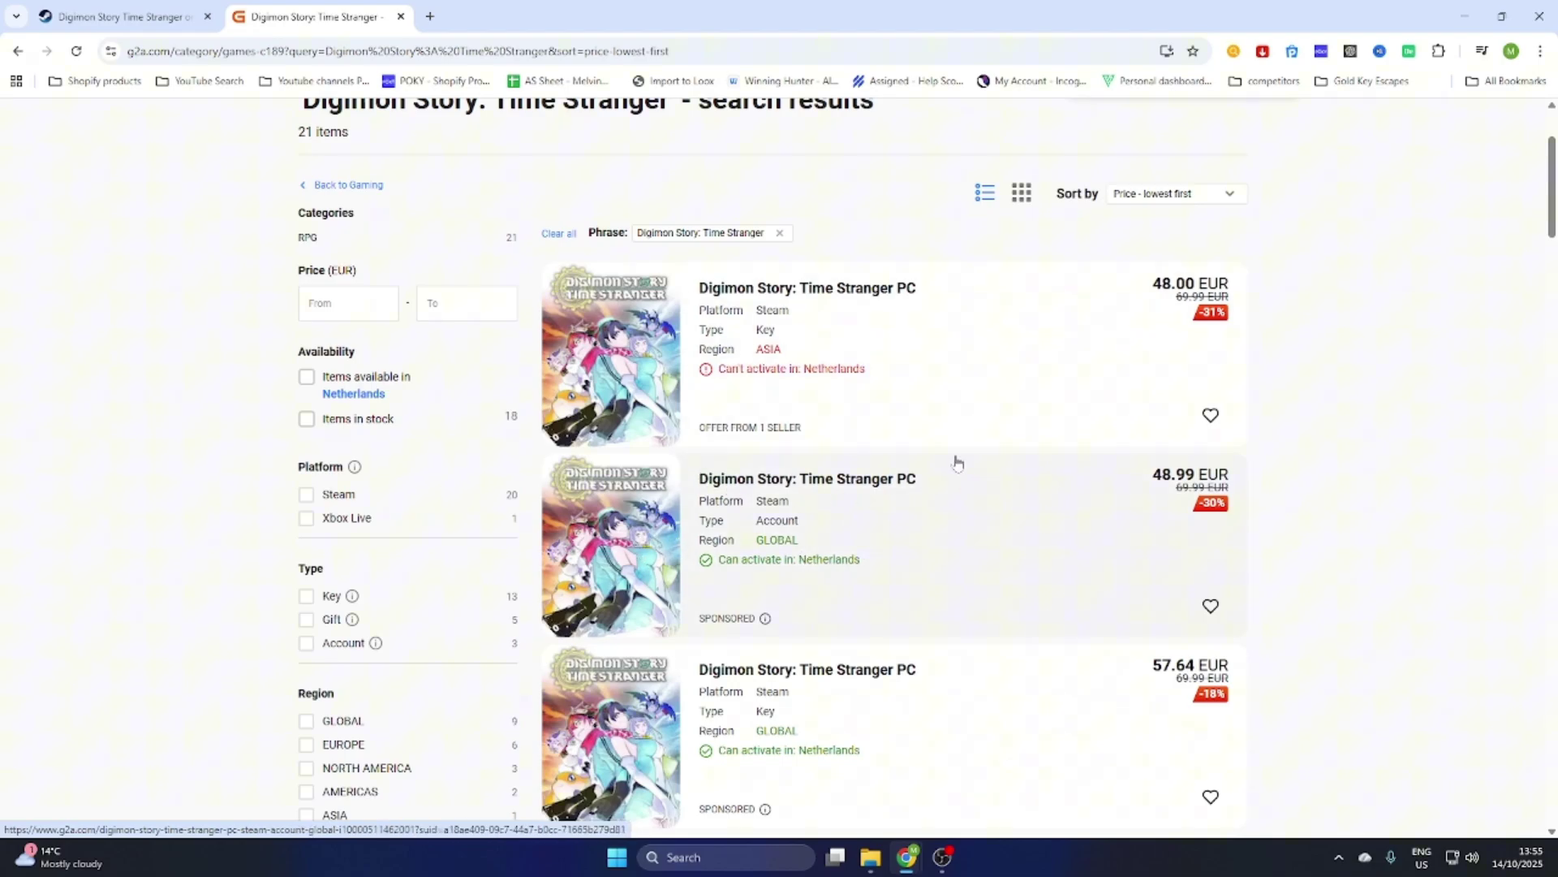
Step: Open the €48.99 Steam Account GLOBAL offer, compare with the Steam tab, and return to G2A
{"action": "left_click", "coordinate": [996, 512]}
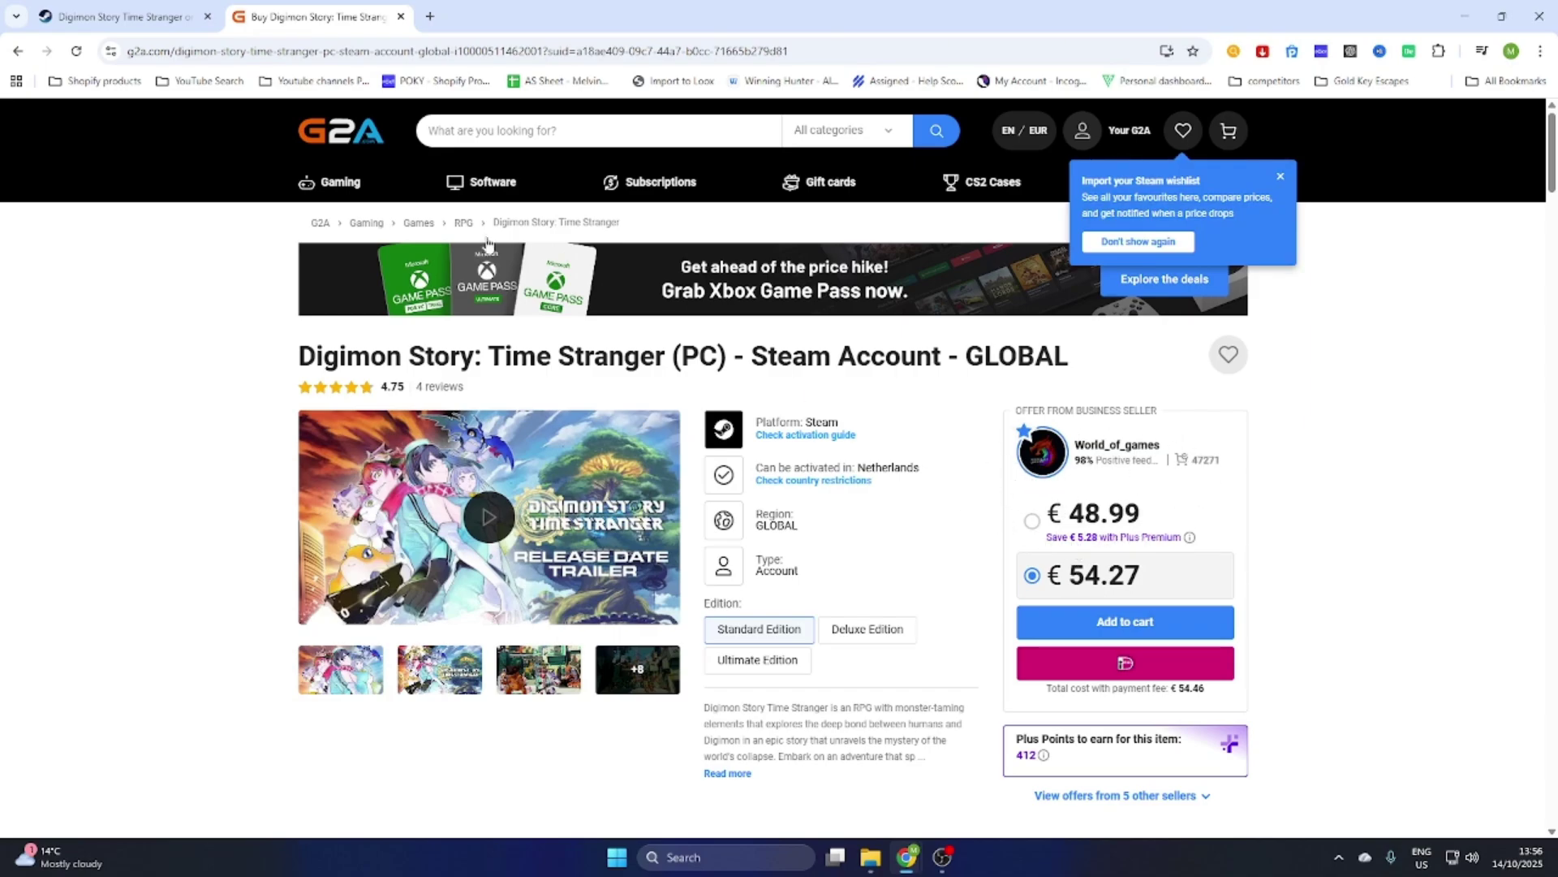
{"action": "left_click", "coordinate": [118, 17]}
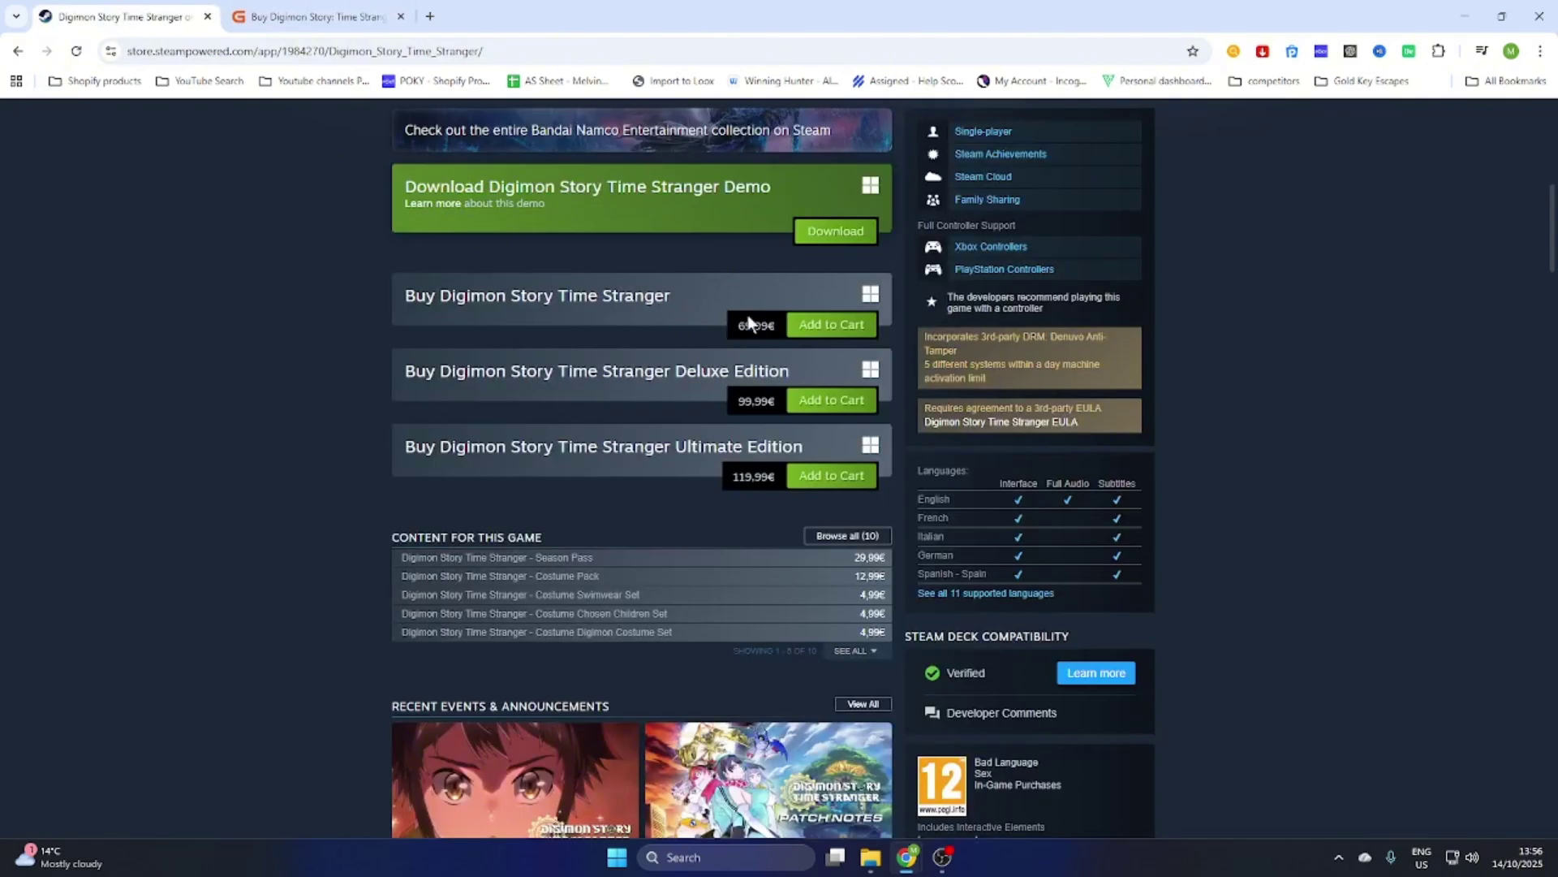
{"action": "left_click", "coordinate": [311, 17]}
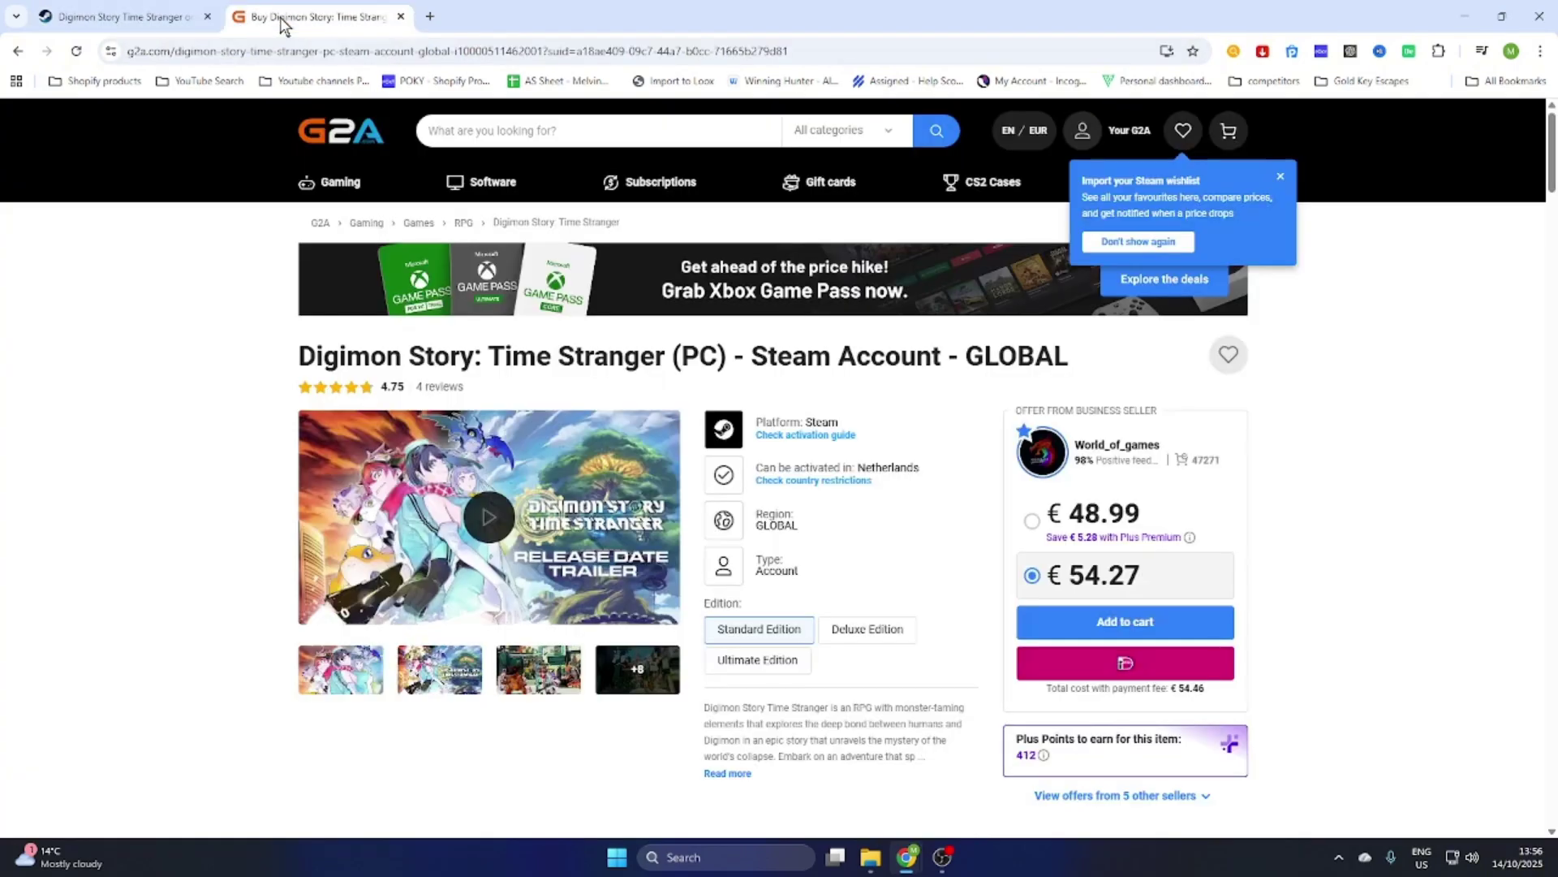